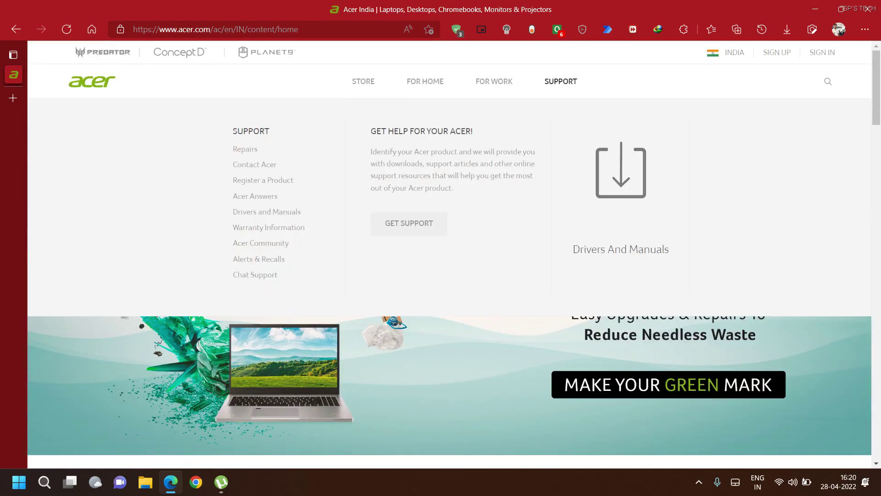
- Open Acer's Drivers and Manuals page and look up the support page of the Predator PH317-56
{"action": "left_click", "coordinate": [621, 249]}
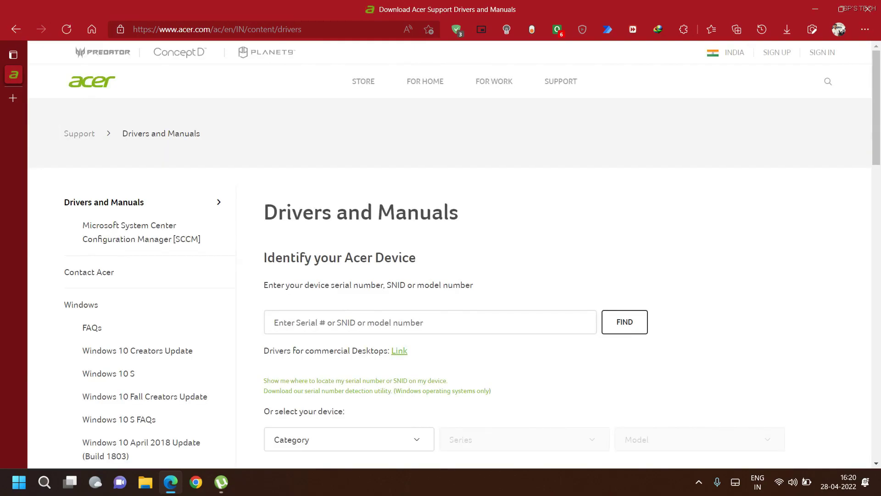
{"action": "key", "text": "Caps_Lock"}
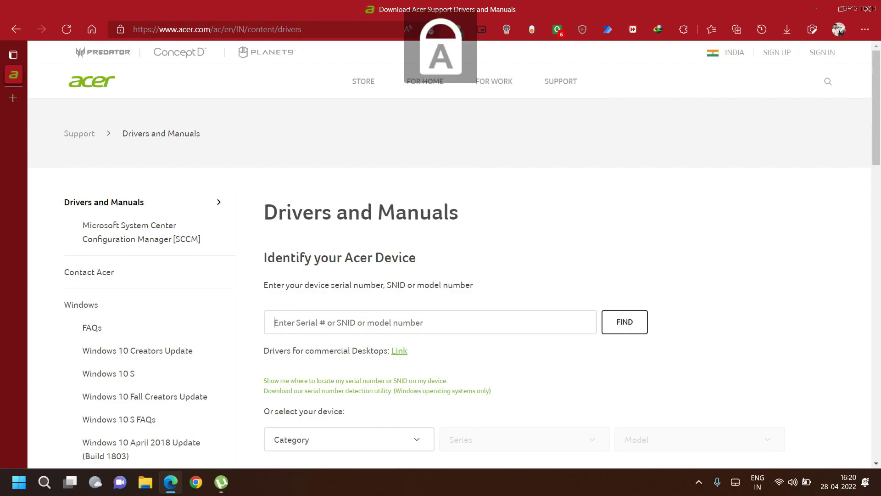
{"action": "type", "text": "PH"}
{"action": "key", "text": "Down"}
{"action": "key", "text": "Return"}
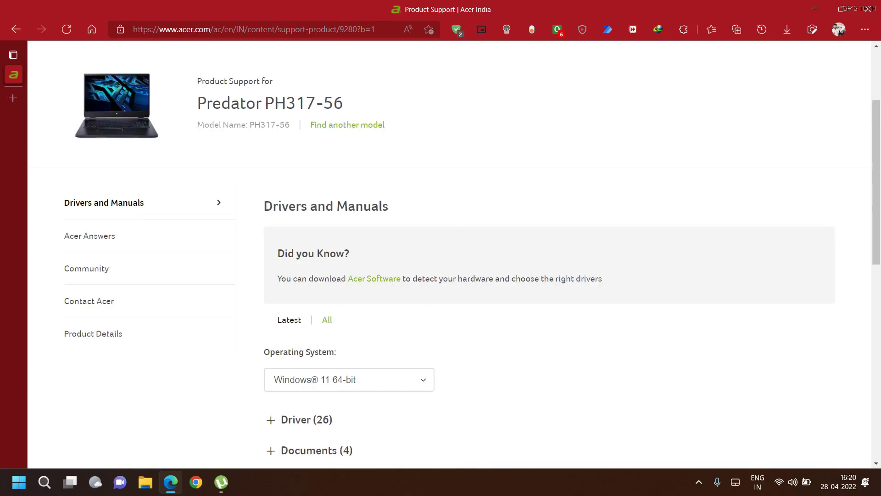
{"action": "left_click_drag", "start_coordinate": [198, 103], "coordinate": [344, 103]}
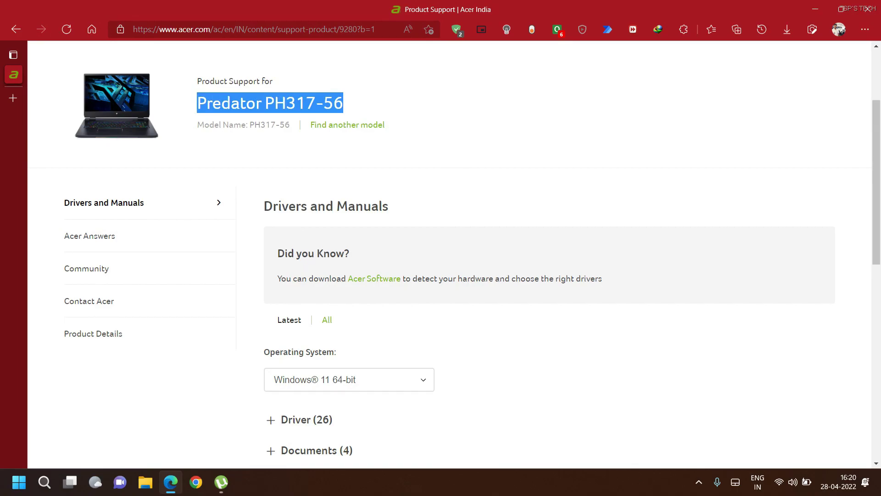
- Download the Predator Sense application, version 3.00.3188_20220311, from the model's Application downloads, resuming the existing download if it is a duplicate
{"action": "scroll", "coordinate": [450, 252], "scroll_direction": "down", "scroll_amount": 4}
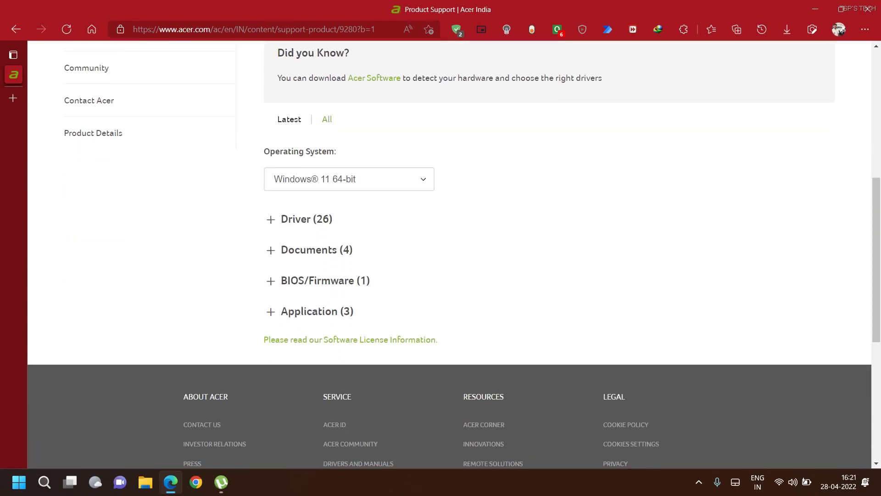
{"action": "left_click", "coordinate": [316, 312]}
{"action": "scroll", "coordinate": [473, 256], "scroll_direction": "down", "scroll_amount": 2}
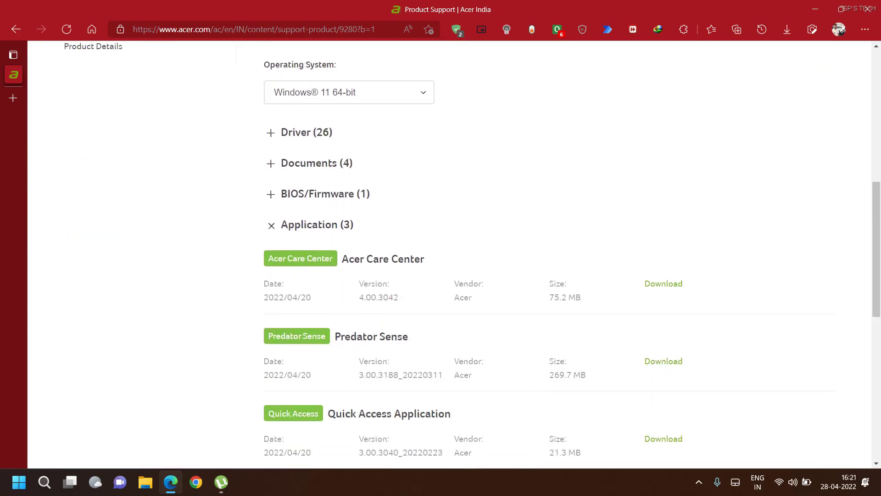
{"action": "left_click_drag", "start_coordinate": [311, 374], "coordinate": [264, 374]}
{"action": "key", "text": "ctrl+c"}
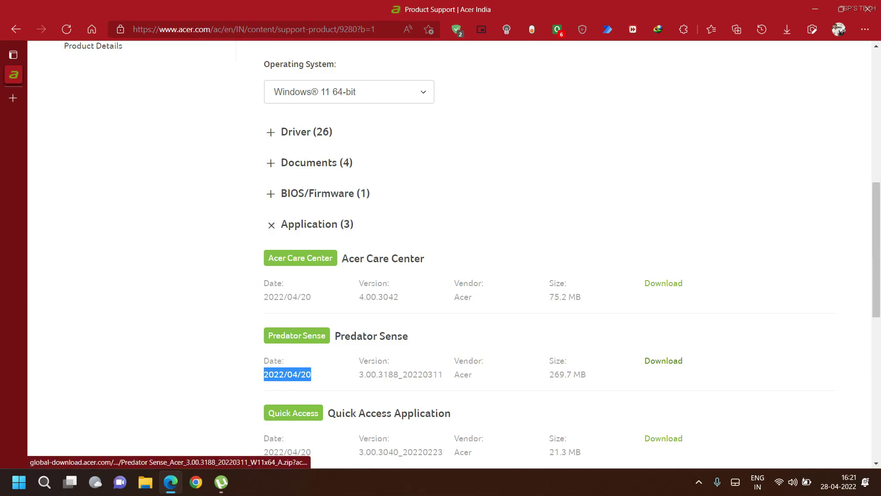
{"action": "left_click", "coordinate": [664, 361]}
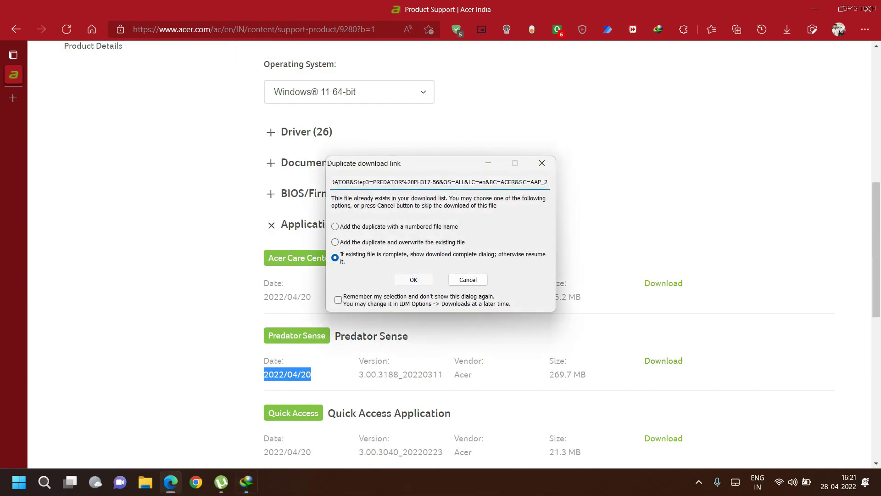
{"action": "key", "text": "Return"}
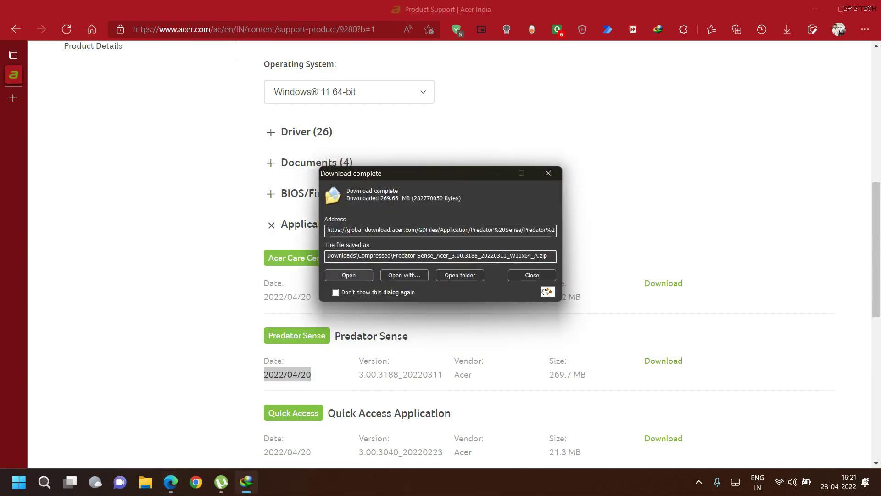
- Open the downloaded Predator Sense archive, copy its folder to the desktop and close the open windows
{"action": "left_click", "coordinate": [349, 275]}
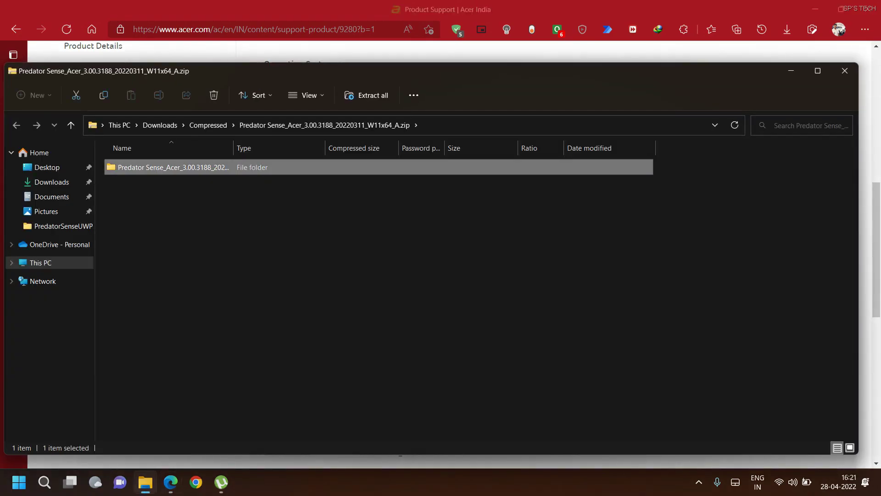
{"action": "left_click", "coordinate": [845, 71]}
{"action": "left_click", "coordinate": [867, 8]}
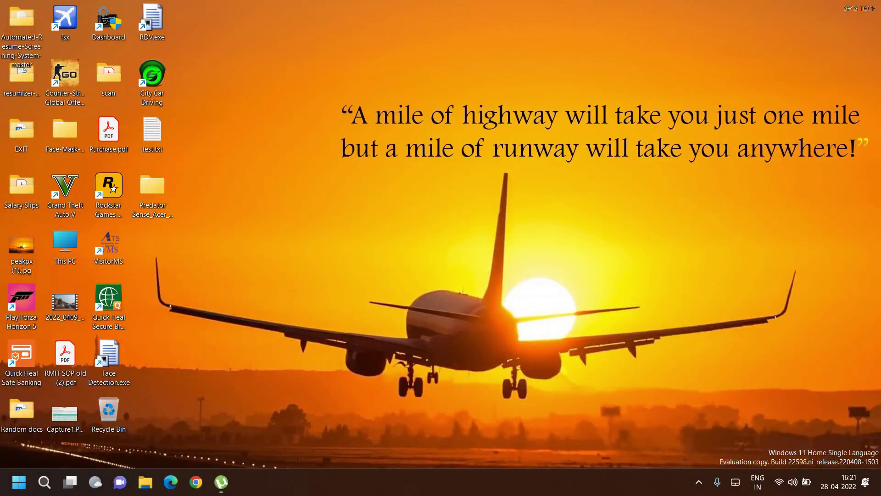
{"action": "key", "text": "ctrl+v"}
{"action": "left_click", "coordinate": [215, 181]}
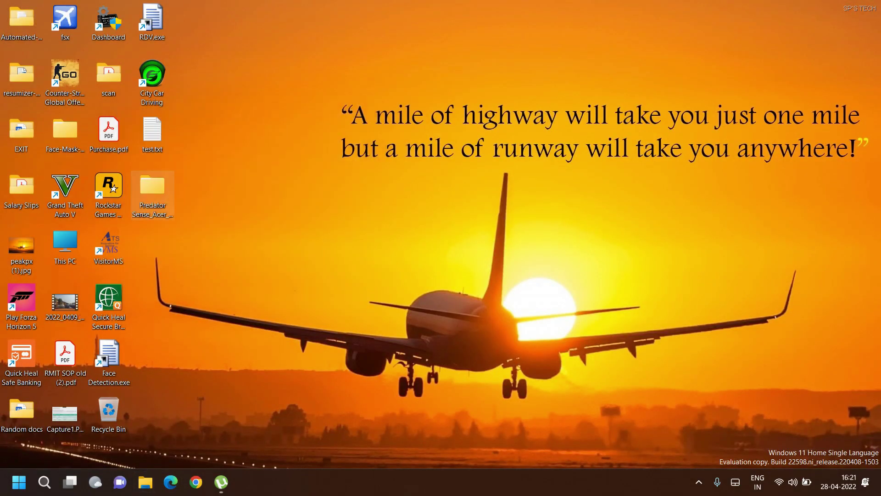
- Open the Predator Sense folder on the desktop and check its plugs subfolder for the Nitro AN515-51 model folder
{"action": "double_click", "coordinate": [152, 186]}
{"action": "key", "text": "Return"}
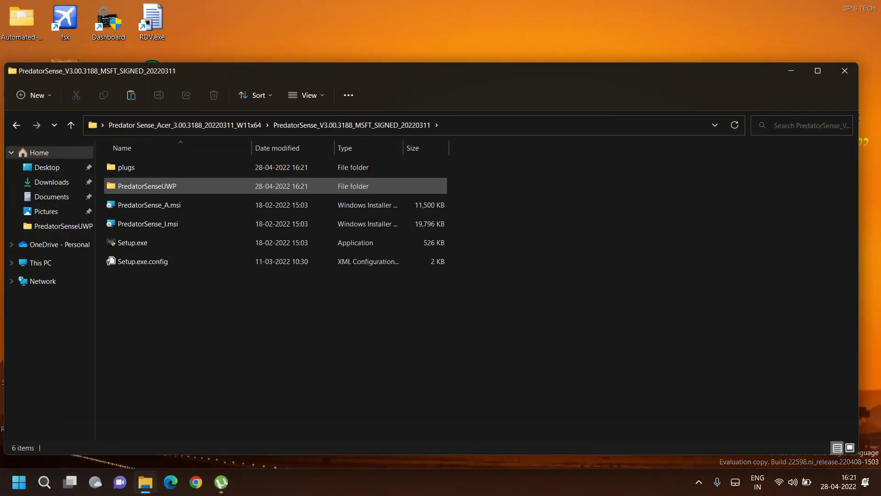
{"action": "key", "text": "Up"}
{"action": "key", "text": "Return"}
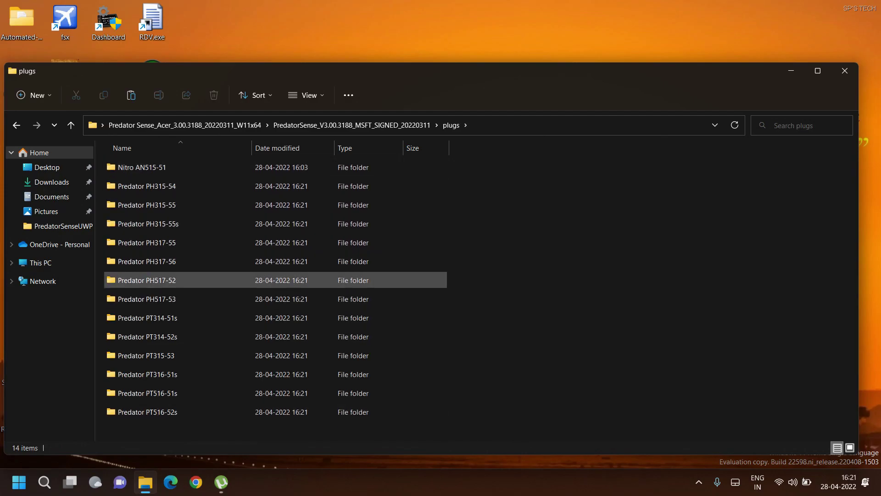
{"action": "left_click", "coordinate": [142, 168]}
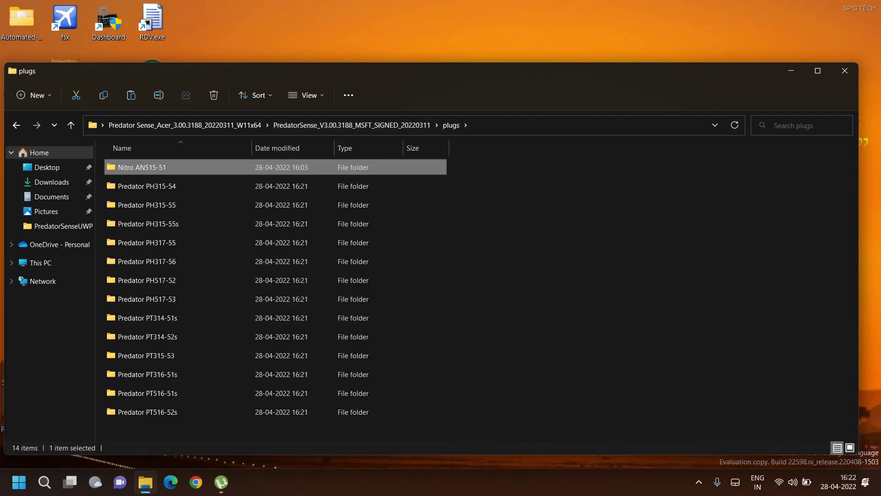
- Run Setup.exe from the PredatorSense_V3.00.3188_MSFT_SIGNED_20220311 folder and finish the PredatorSense Service setup wizard
{"action": "left_click", "coordinate": [352, 125]}
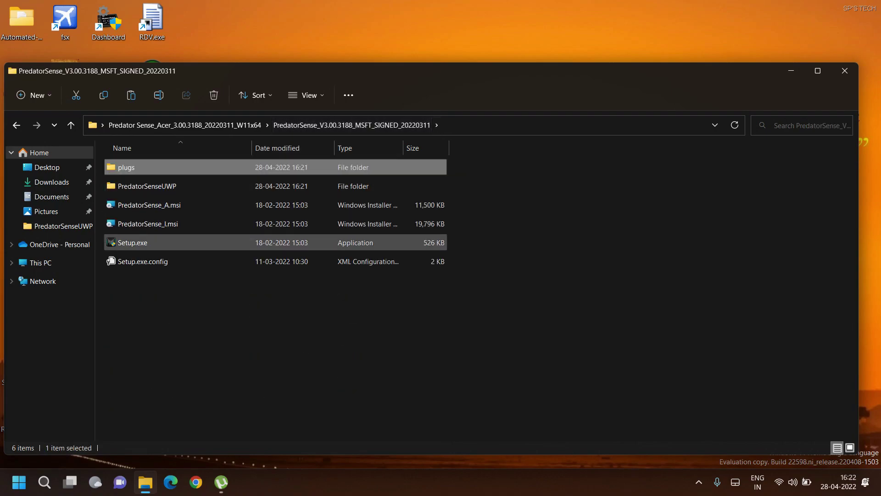
{"action": "left_click", "coordinate": [275, 243]}
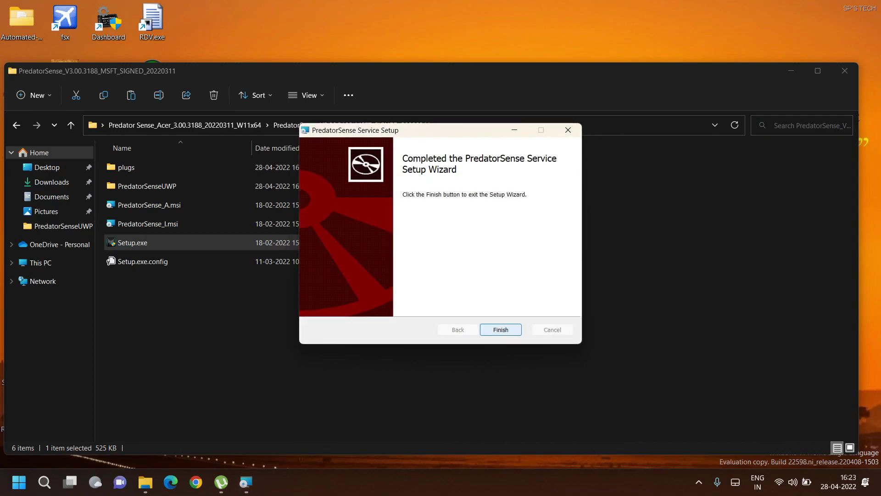
{"action": "left_click", "coordinate": [500, 330]}
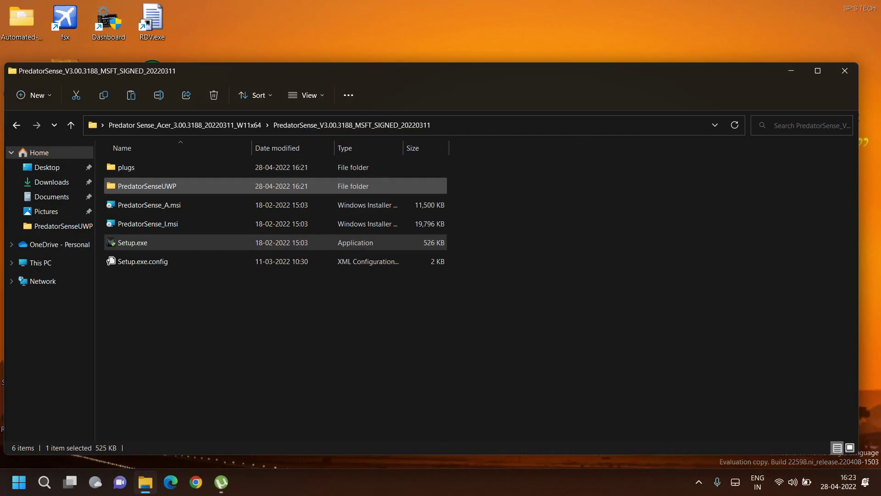
- Run the installers of the three Microsoft.NET.Native.Framework.1.3 packages in the PredatorSenseUWP folder
{"action": "double_click", "coordinate": [147, 186]}
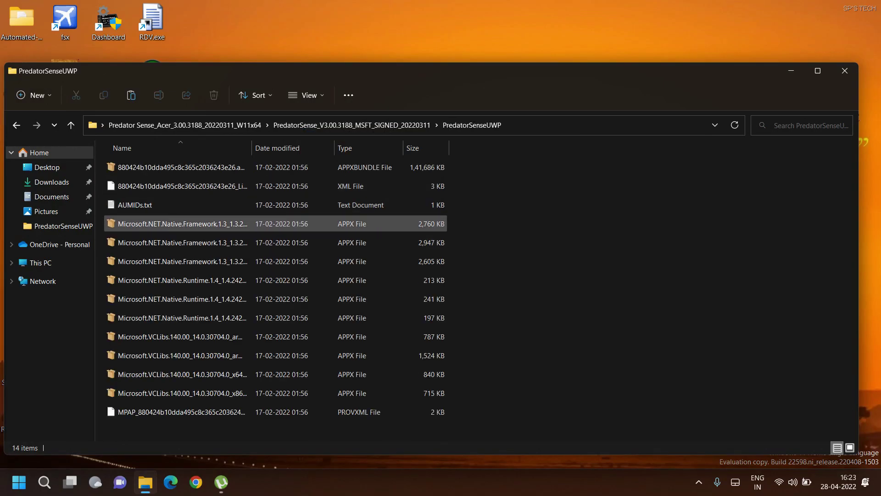
{"action": "double_click", "coordinate": [183, 224]}
{"action": "left_click", "coordinate": [375, 208]}
{"action": "double_click", "coordinate": [184, 242]}
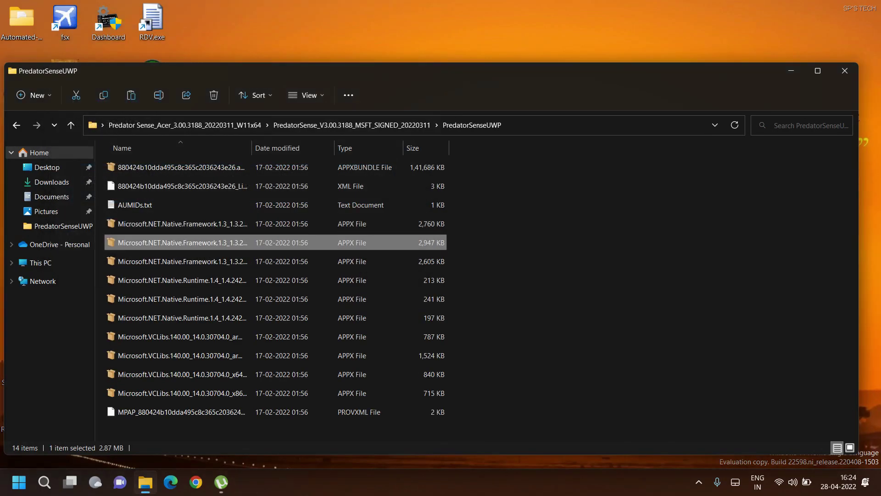
{"action": "left_click", "coordinate": [374, 208]}
{"action": "double_click", "coordinate": [184, 262]}
{"action": "left_click", "coordinate": [375, 208]}
- Run the installers of the three Microsoft.NET.Native.Runtime.1.4 packages in the PredatorSenseUWP folder
{"action": "double_click", "coordinate": [184, 281]}
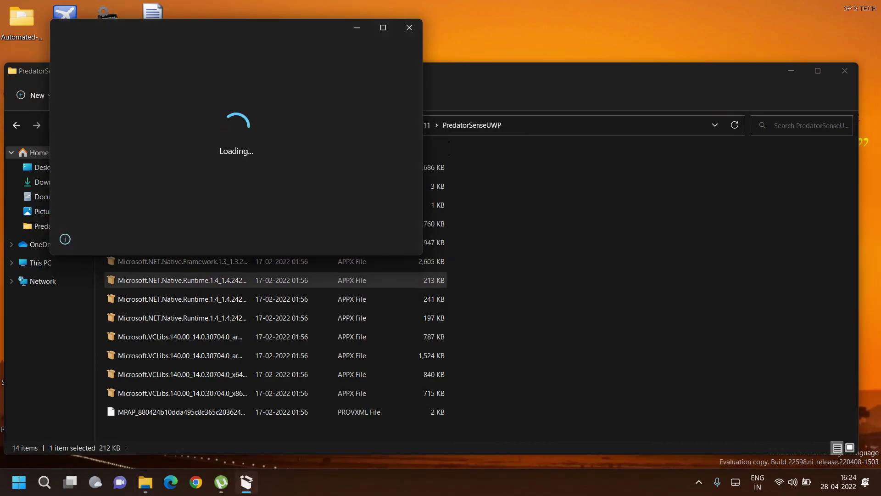
{"action": "left_click", "coordinate": [374, 209]}
{"action": "left_click", "coordinate": [375, 208]}
{"action": "double_click", "coordinate": [183, 299]}
{"action": "left_click", "coordinate": [374, 209]}
{"action": "left_click", "coordinate": [374, 208]}
{"action": "double_click", "coordinate": [183, 318]}
{"action": "left_click", "coordinate": [375, 209]}
{"action": "left_click", "coordinate": [374, 209]}
- Run the installers of the four Microsoft.VCLibs.140.00 packages in the PredatorSenseUWP folder
{"action": "double_click", "coordinate": [184, 336]}
{"action": "left_click", "coordinate": [375, 208]}
{"action": "left_click", "coordinate": [409, 28]}
{"action": "double_click", "coordinate": [184, 356]}
{"action": "left_click", "coordinate": [374, 208]}
{"action": "left_click", "coordinate": [409, 27]}
{"action": "double_click", "coordinate": [184, 374]}
{"action": "left_click", "coordinate": [299, 207]}
{"action": "left_click", "coordinate": [306, 172]}
{"action": "left_click", "coordinate": [374, 208]}
{"action": "double_click", "coordinate": [183, 393]}
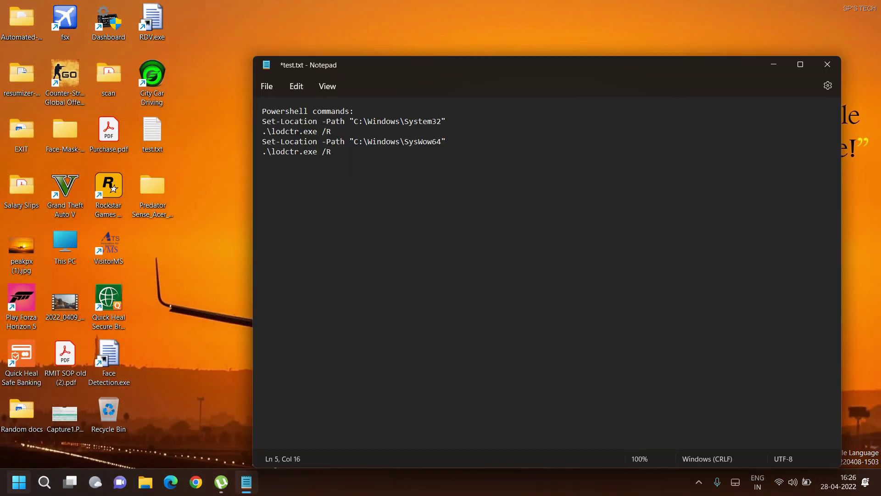
- Open Windows PowerShell as administrator and place its window beside the commands in the Notepad file test.txt
{"action": "left_click", "coordinate": [44, 482]}
{"action": "type", "text": "power"}
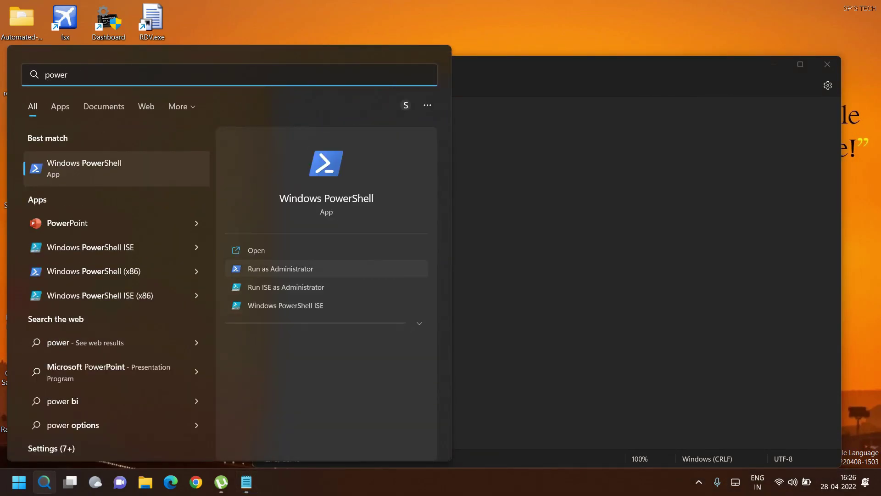
{"action": "left_click", "coordinate": [280, 269]}
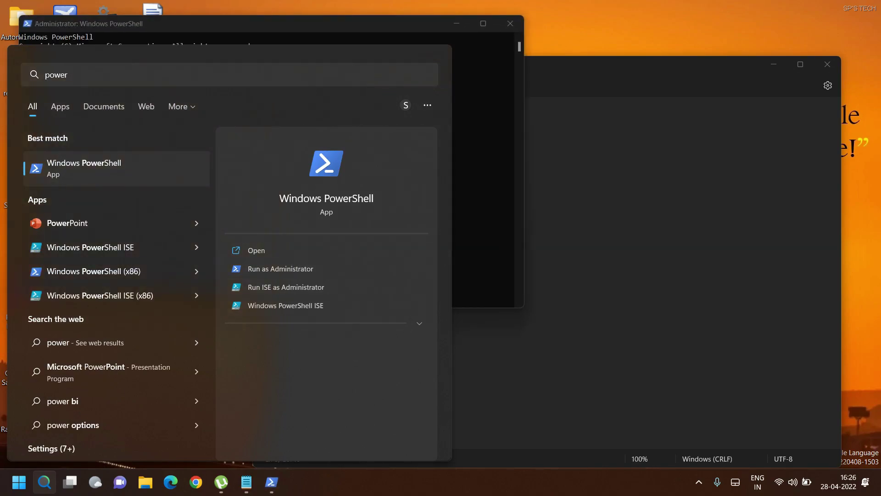
{"action": "left_click", "coordinate": [394, 27]}
{"action": "left_click_drag", "start_coordinate": [395, 27], "coordinate": [778, 104]}
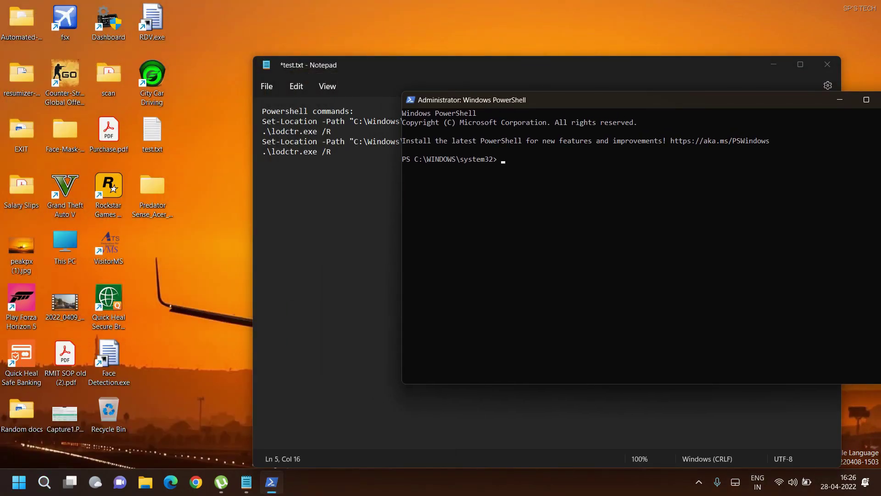
- Copy the command .\lodctr.exe /R from test.txt and run it in PowerShell from the system32 folder
{"action": "left_click_drag", "start_coordinate": [334, 132], "coordinate": [262, 133]}
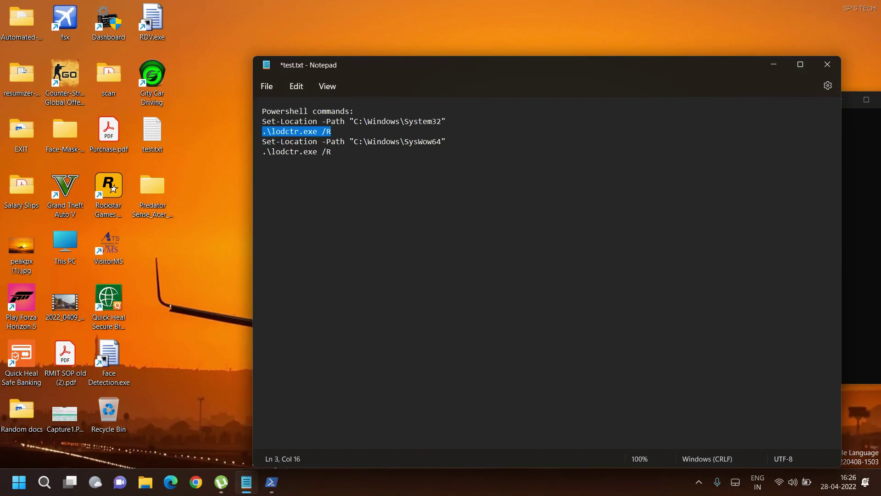
{"action": "key", "text": "alt+Tab"}
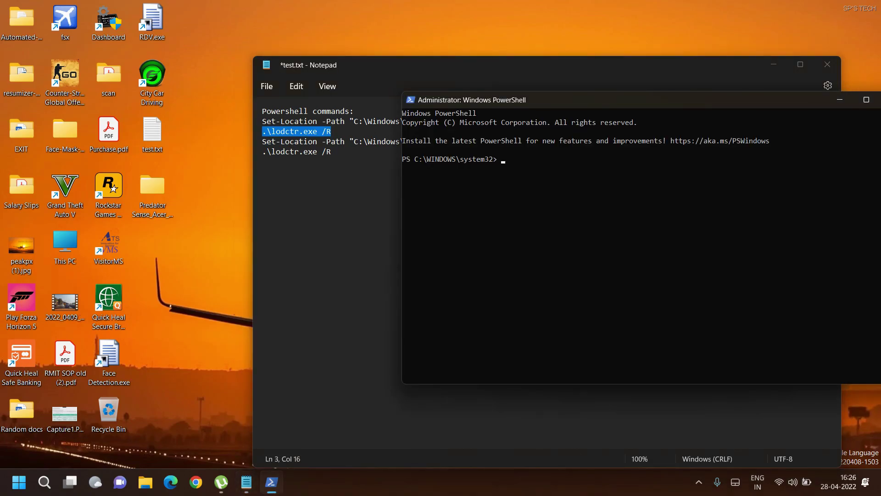
{"action": "key", "text": "ctrl+v"}
- Run Set-Location -Path "C:\Windows\SysWow64" followed by .\lodctr.exe /R in PowerShell, and close PowerShell
{"action": "triple_click", "coordinate": [324, 141]}
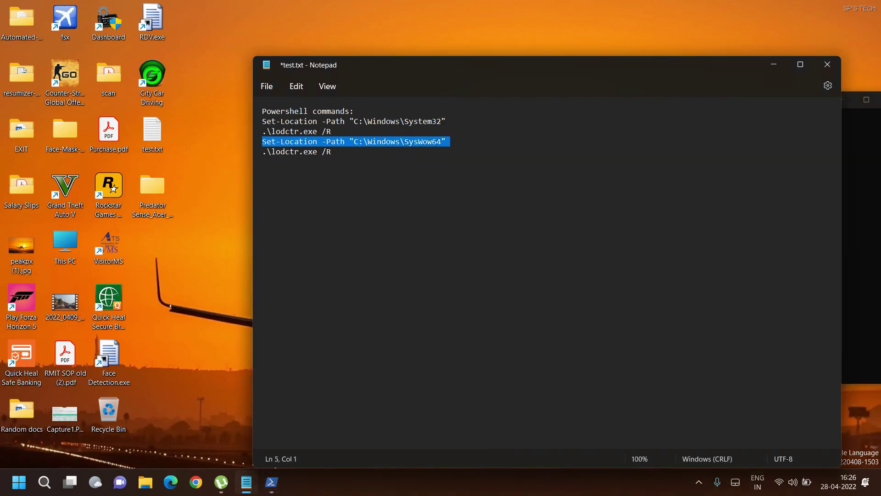
{"action": "key", "text": "alt+Tab"}
{"action": "key", "text": "ctrl+v"}
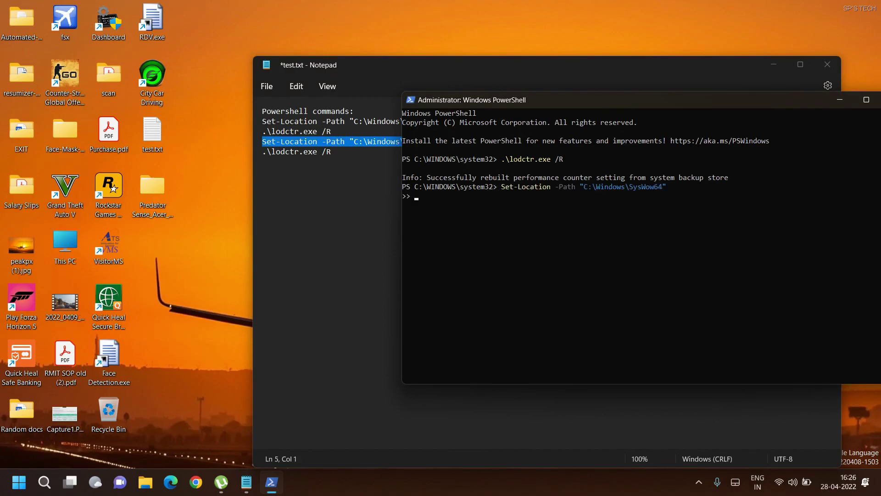
{"action": "key", "text": "ctrl+c"}
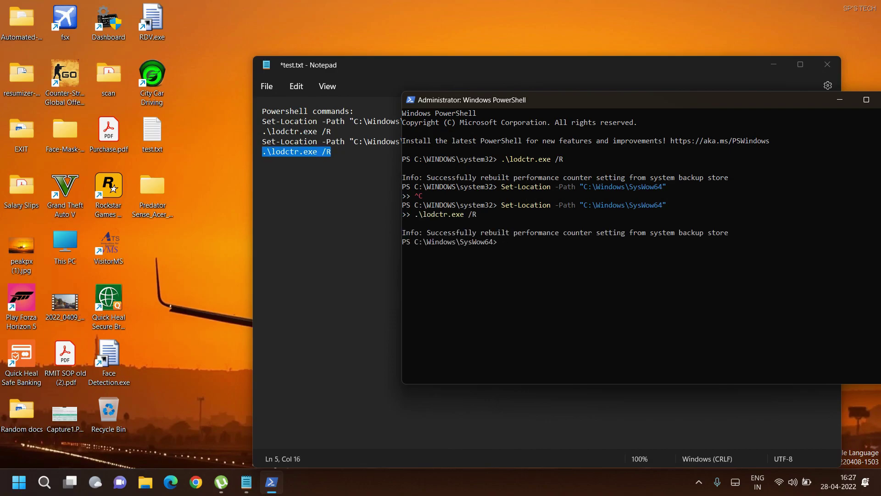
{"action": "left_click_drag", "start_coordinate": [679, 99], "coordinate": [546, 114]}
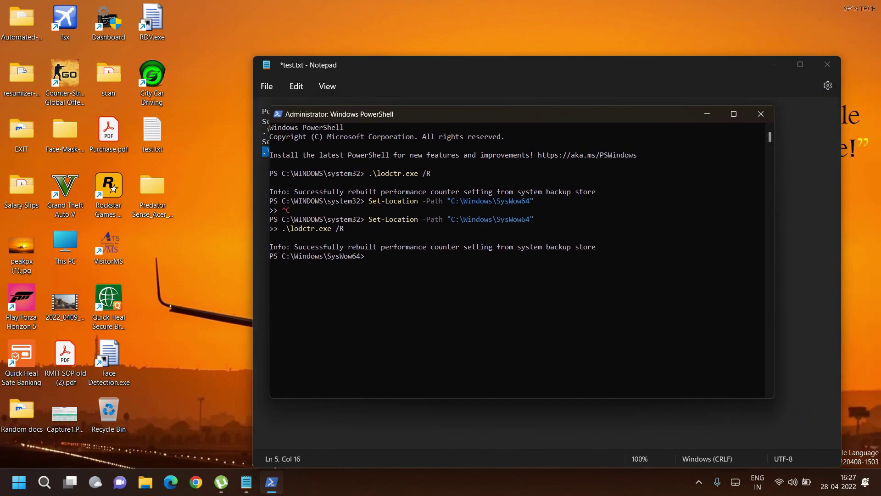
{"action": "left_click", "coordinate": [760, 114]}
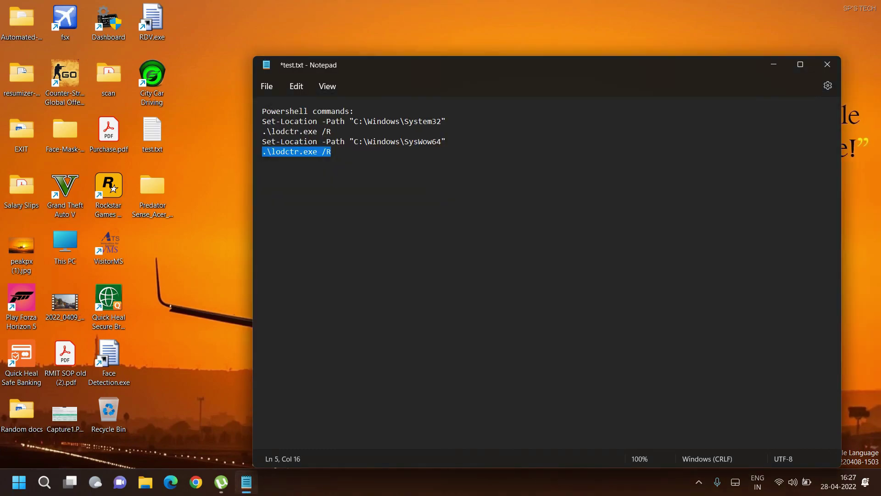
- Launch PredatorSense and look through its Pulsar Lighting, Mode, Fan Control, Monitoring, Game Sync and App Center pages
{"action": "left_click", "coordinate": [19, 481]}
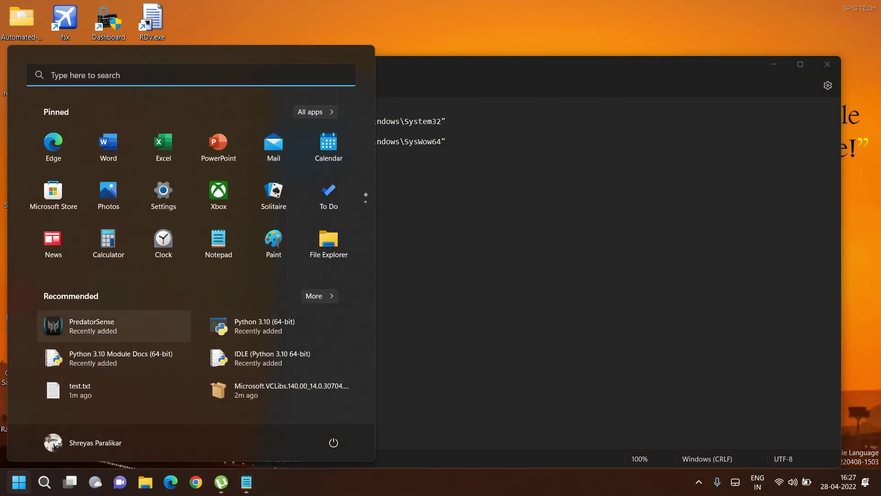
{"action": "left_click", "coordinate": [92, 326]}
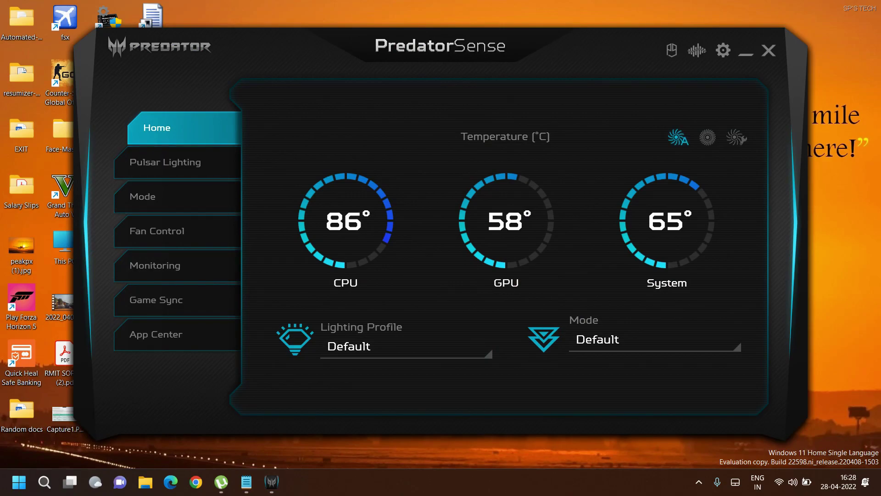
{"action": "left_click", "coordinate": [177, 162]}
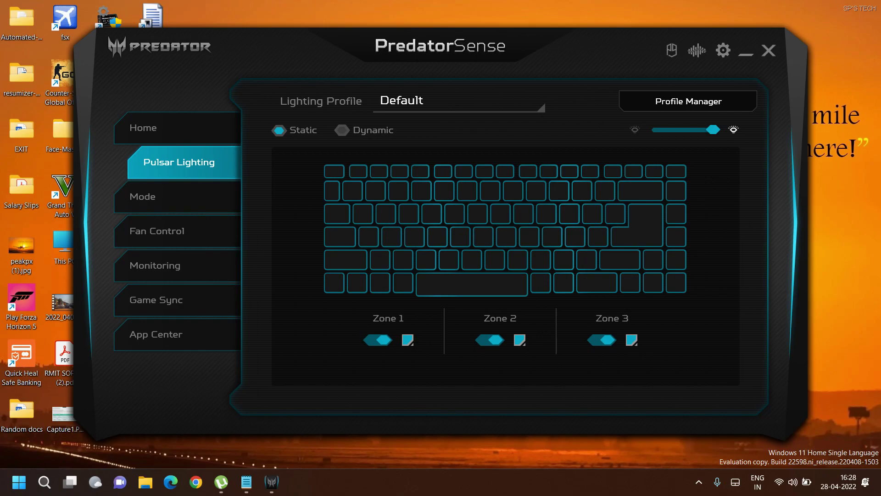
{"action": "left_click", "coordinate": [156, 196]}
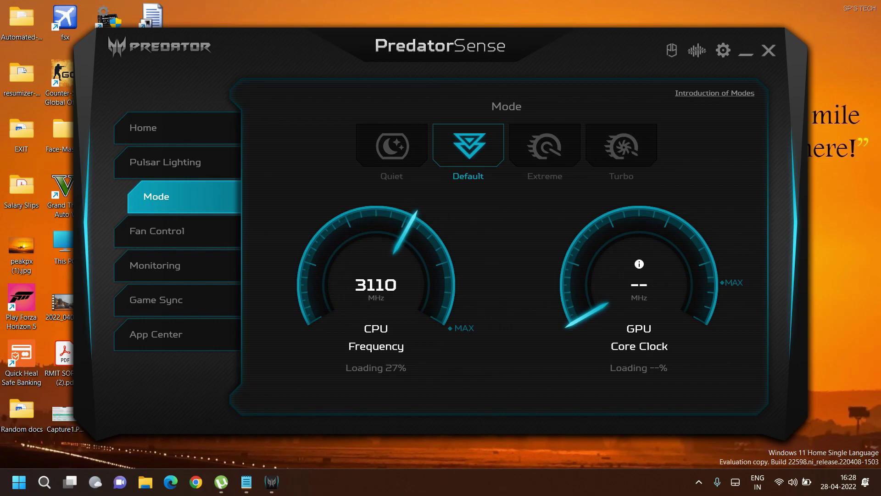
{"action": "left_click", "coordinate": [157, 231]}
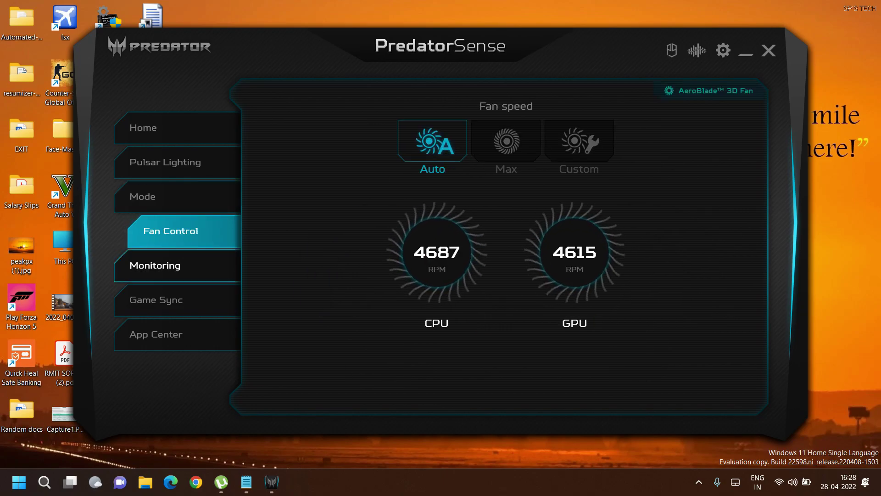
{"action": "left_click", "coordinate": [155, 265]}
{"action": "left_click", "coordinate": [156, 299]}
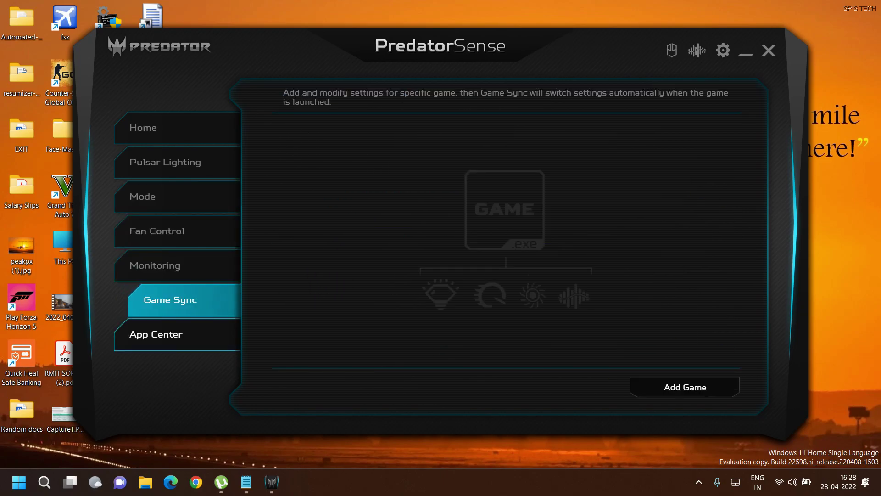
{"action": "left_click", "coordinate": [170, 334]}
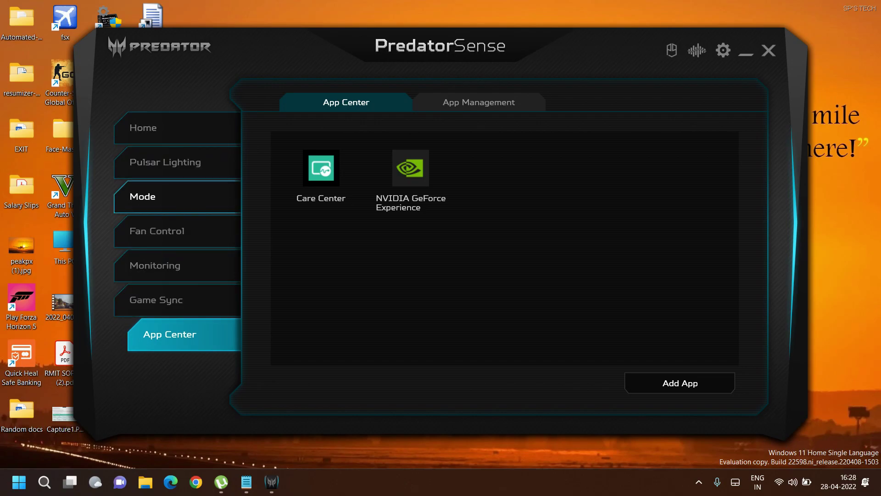
{"action": "left_click", "coordinate": [165, 162]}
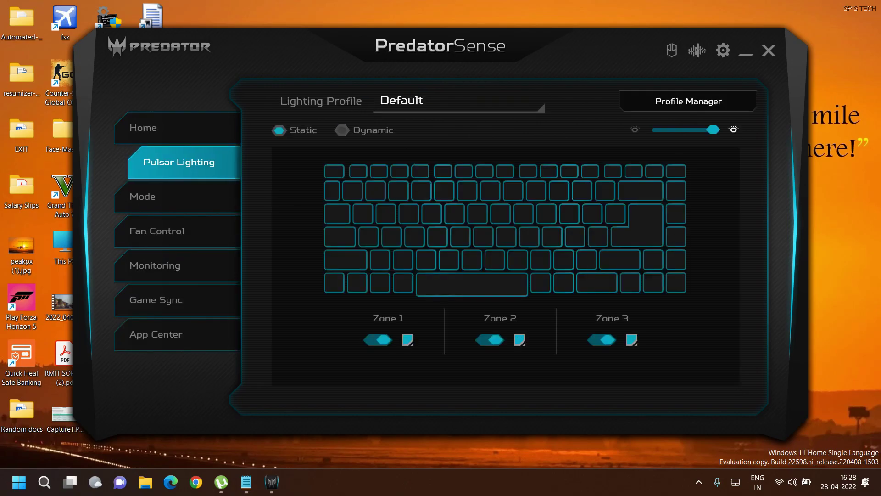